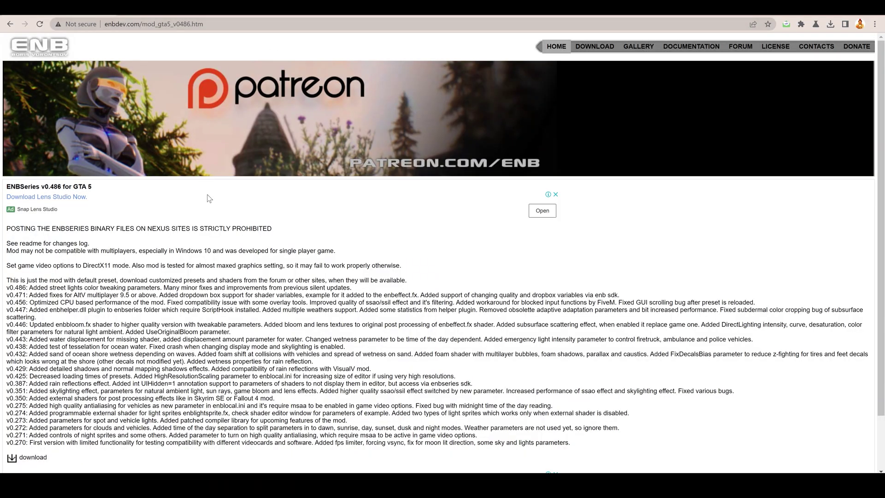
- Download the ENBSeries v0.486 archive for GTA 5 and save it to the desktop as enbseries_gta5_v0486.zip
scroll(209, 199, down, 2)
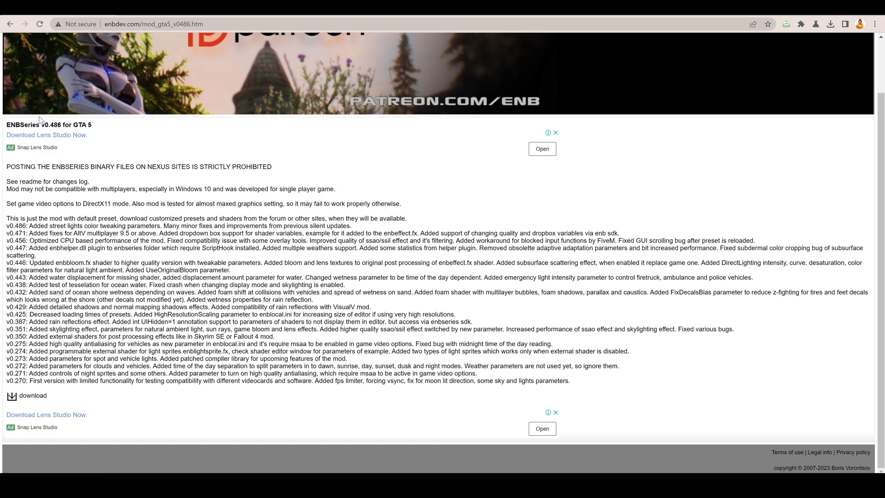
drag(24, 125, 108, 123)
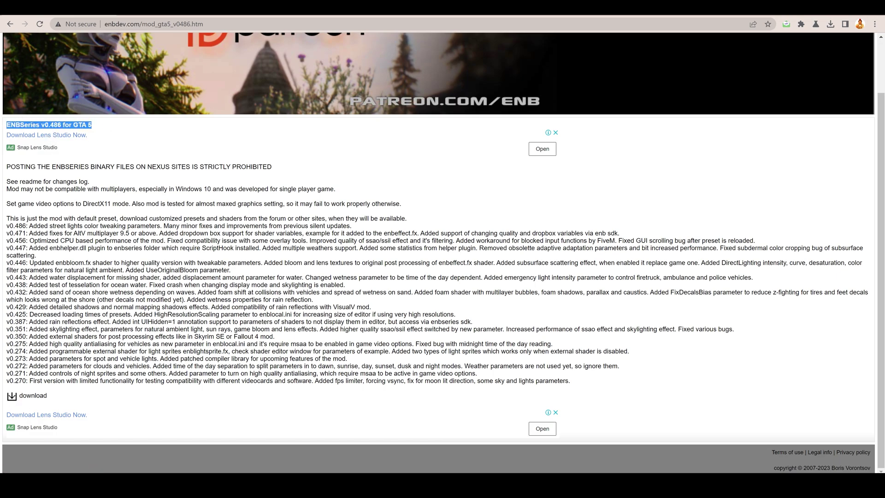
click(12, 398)
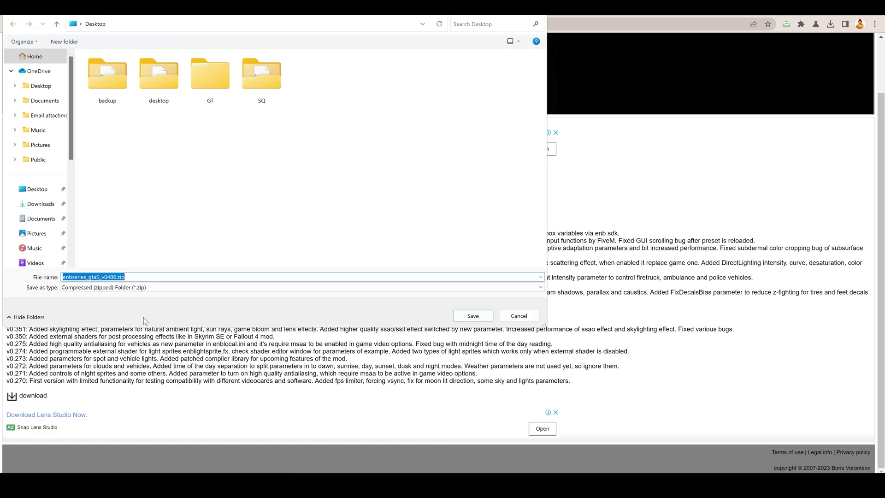
click(463, 319)
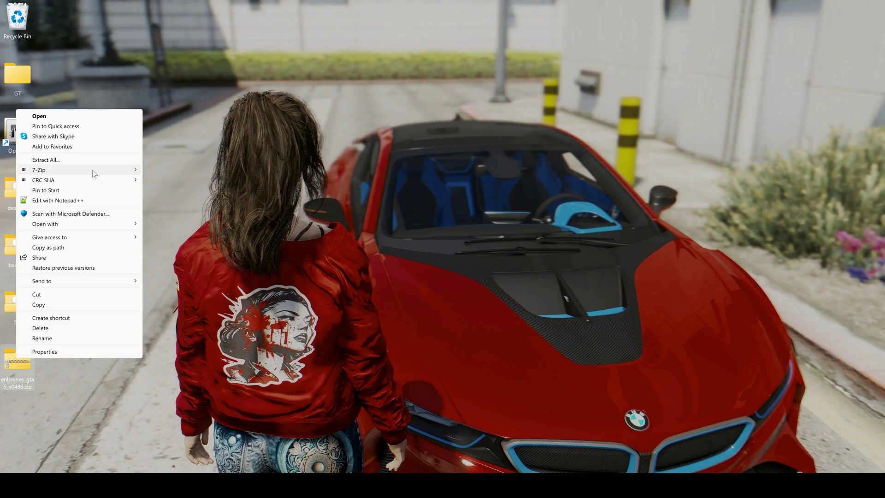
- Extract the downloaded ENBSeries archive with 7-Zip into its own enbseries_gta5_v0486 folder and open its WrapperVersion subfolder
mouse_move(92, 170)
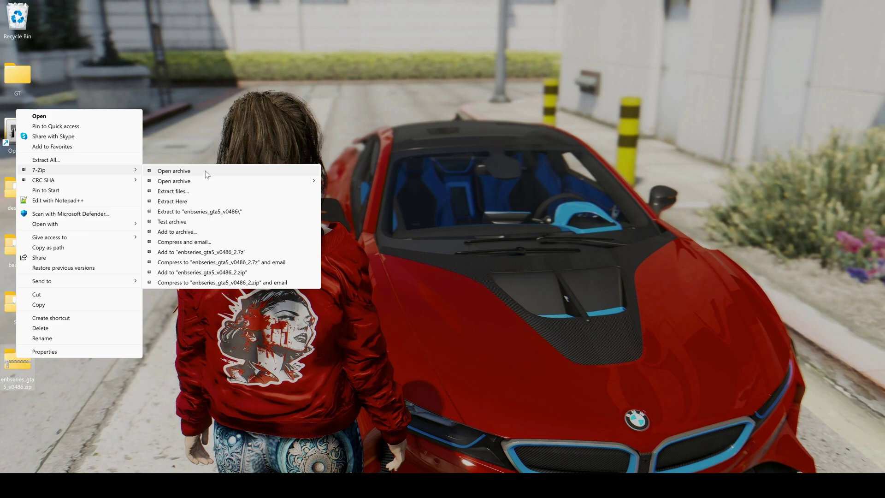
click(203, 215)
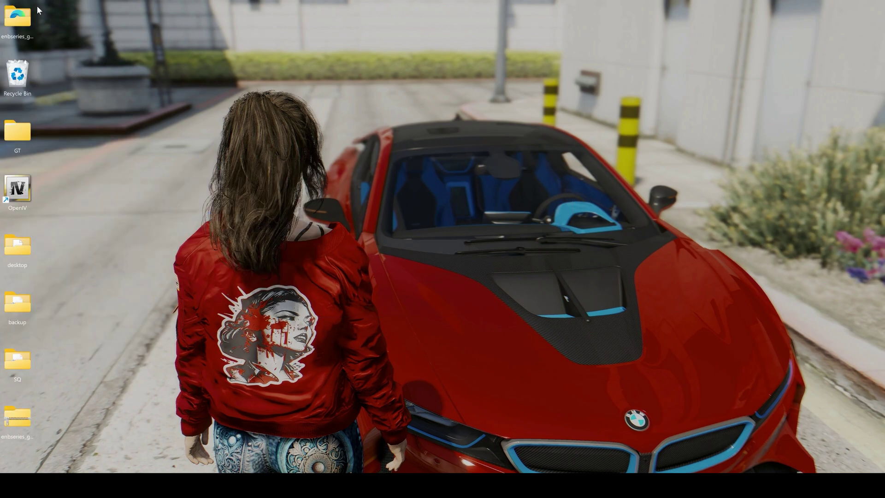
double_click(18, 18)
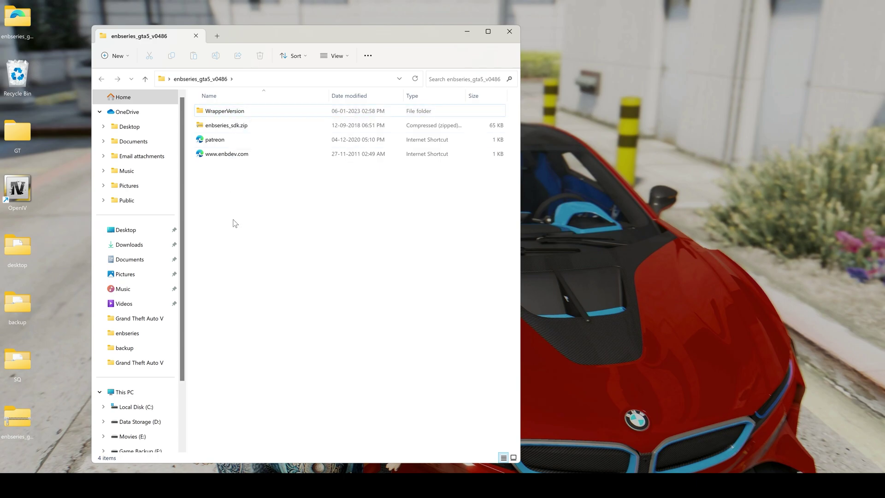
click(234, 113)
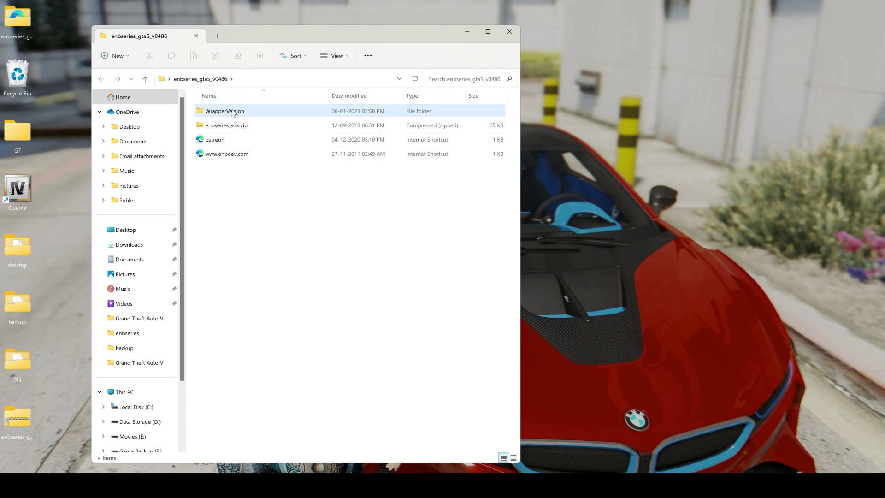
double_click(234, 111)
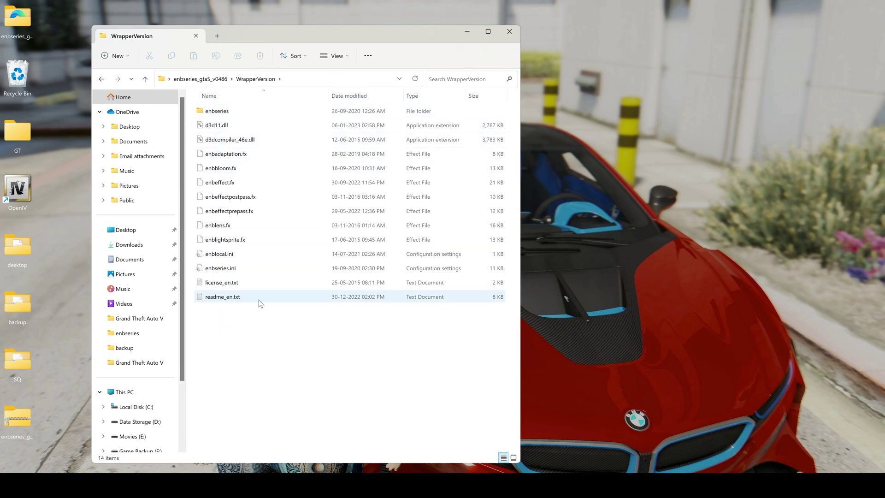
- Move all seven .fx effect files, from enbadaptation.fx to enblightsprite.fx, from WrapperVersion into its enbseries subfolder
click(226, 239)
ctrl+click(223, 226)
ctrl+click(231, 211)
ctrl+click(233, 200)
ctrl+click(226, 183)
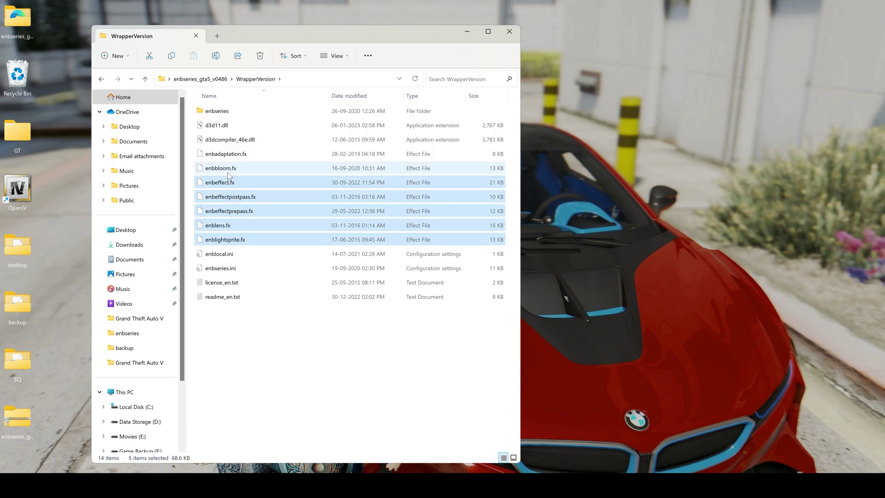
ctrl+click(230, 169)
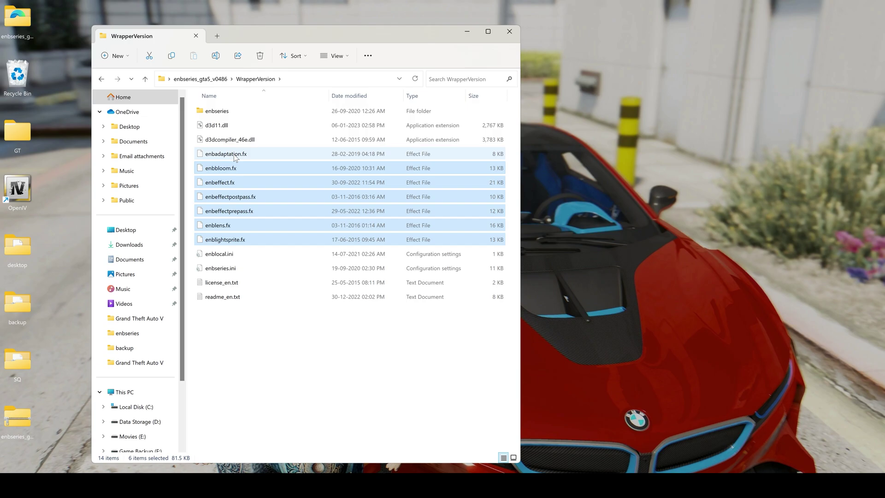
ctrl+click(238, 156)
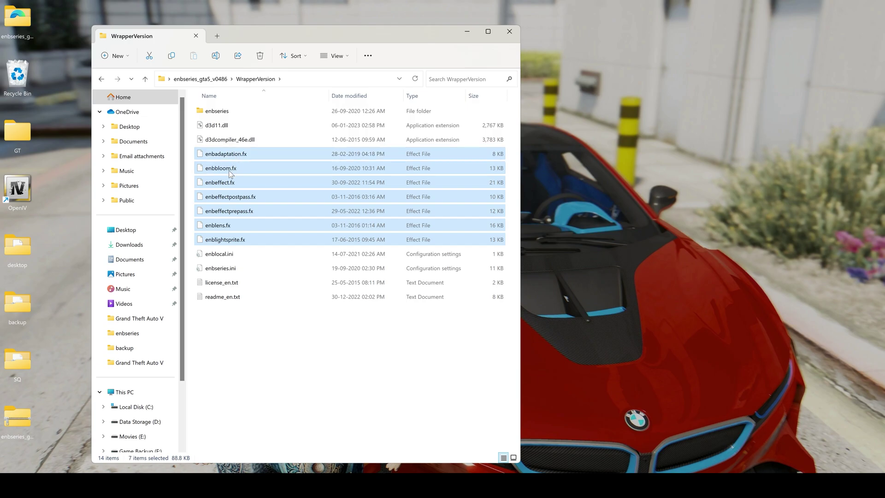
right_click(232, 173)
click(240, 180)
double_click(217, 112)
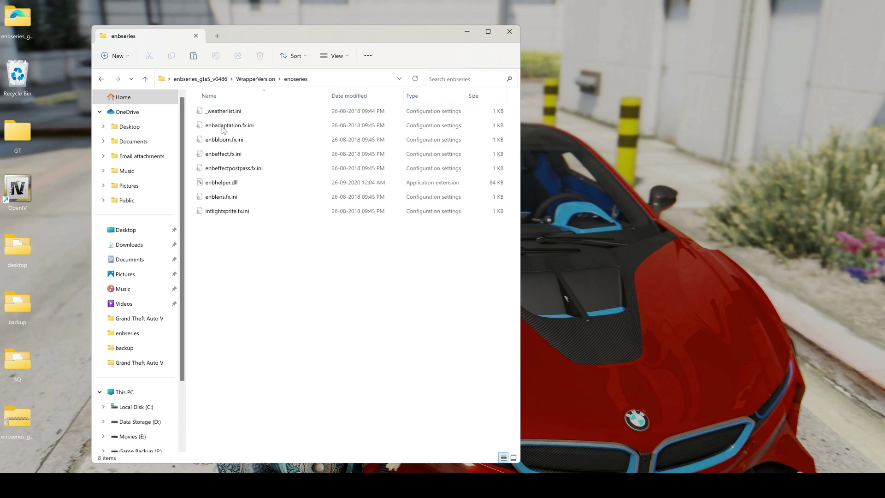
right_click(235, 240)
click(246, 250)
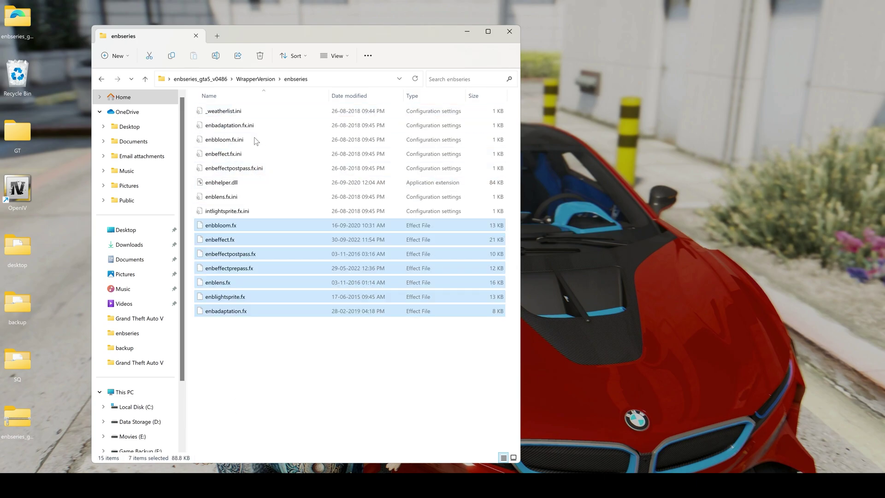
- Copy enblocal.ini and enbseries.ini from the desktop's SQ folder into WrapperVersion, replacing the files of the same name
click(260, 82)
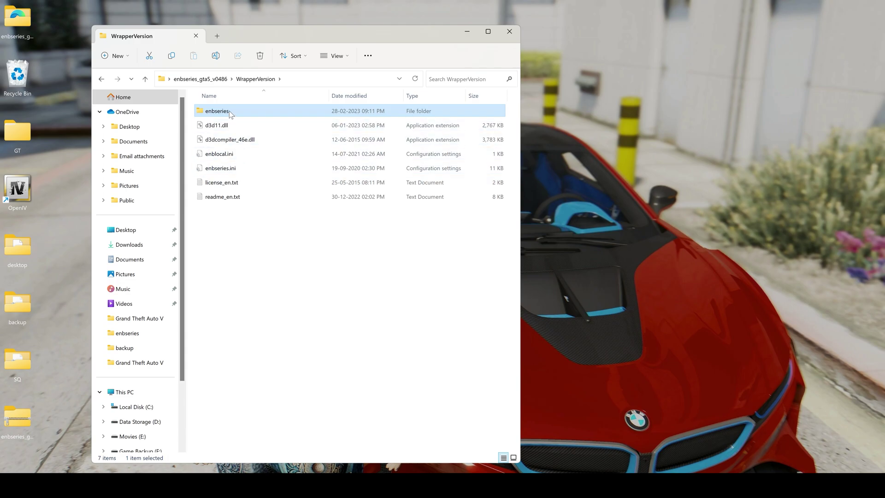
click(238, 231)
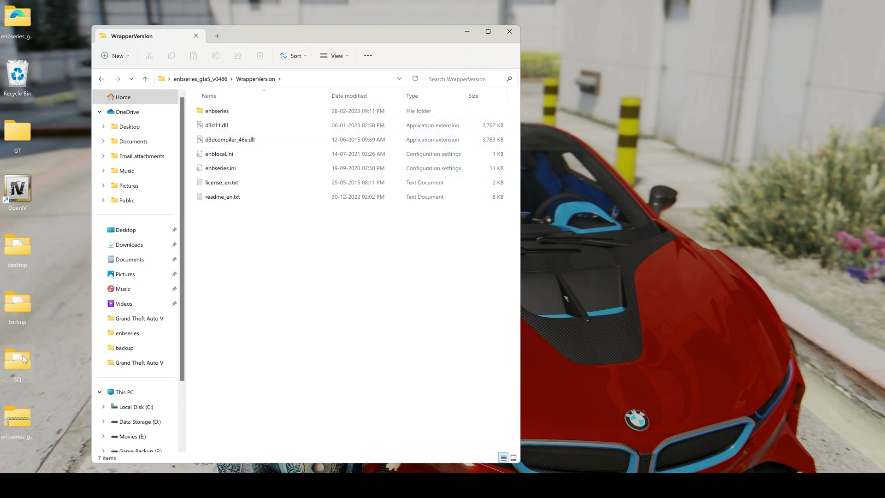
drag(309, 32, 604, 25)
click(147, 298)
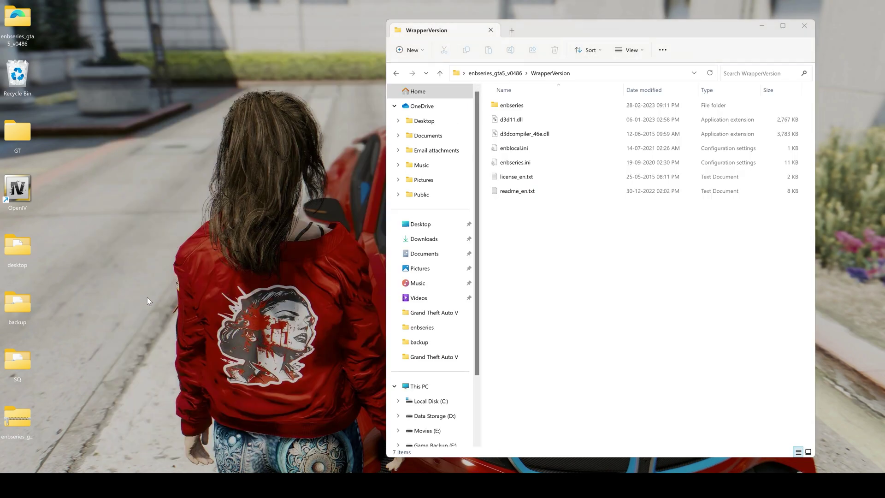
double_click(14, 357)
drag(575, 40, 206, 30)
click(156, 136)
shift+click(162, 150)
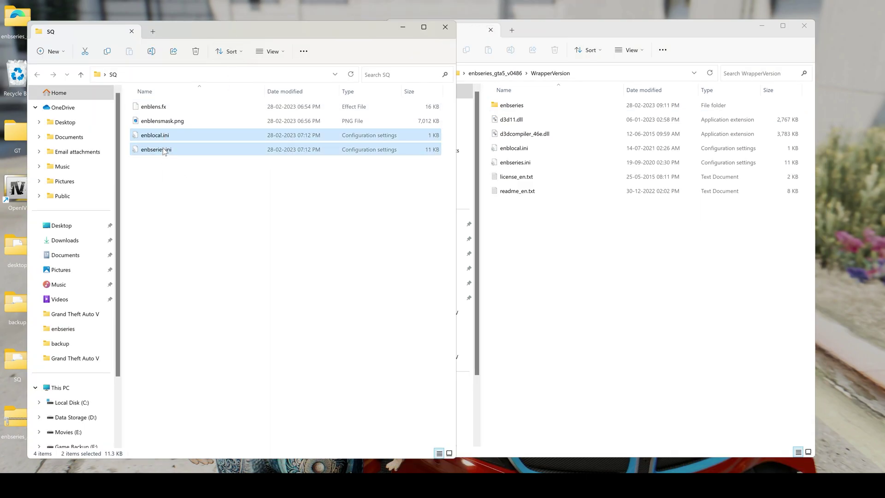
right_click(579, 211)
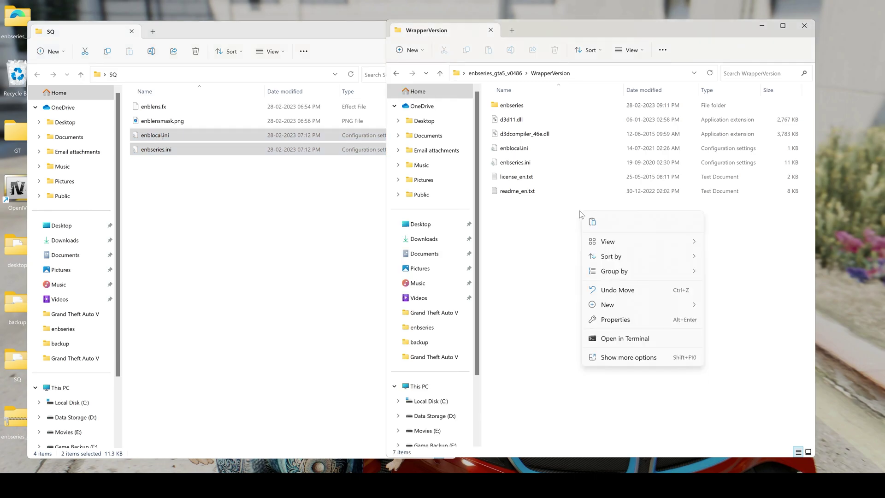
click(593, 223)
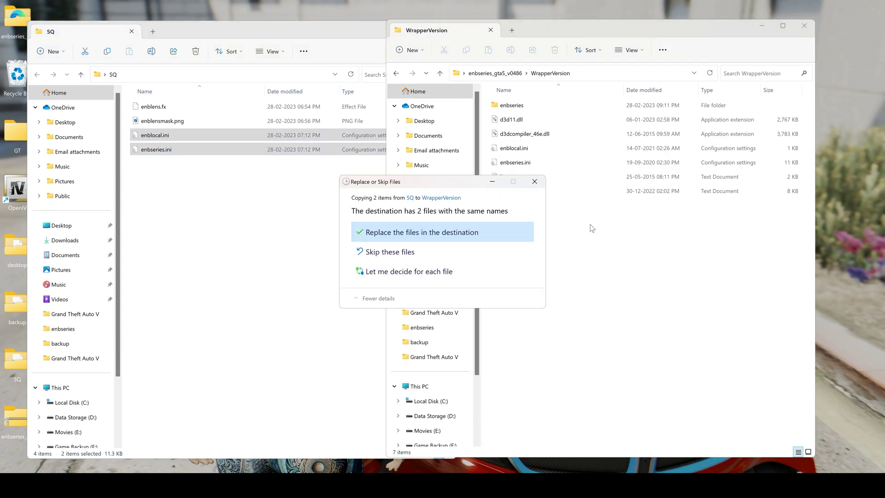
click(475, 233)
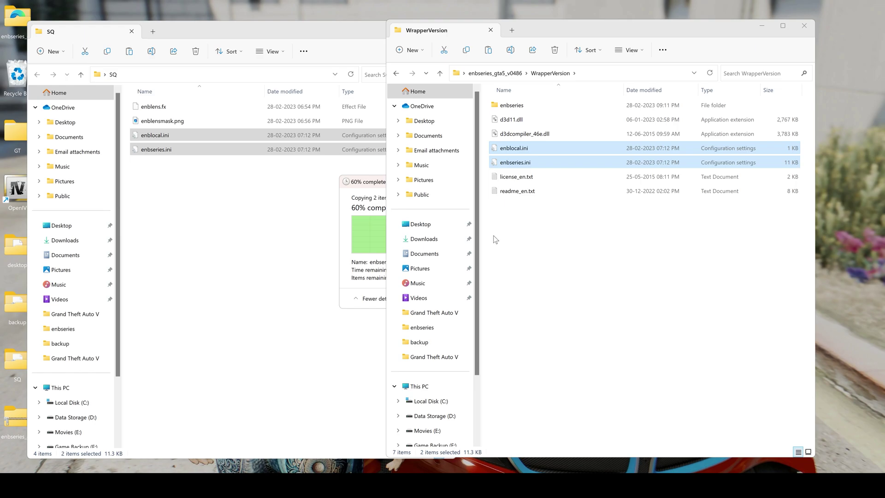
click(215, 194)
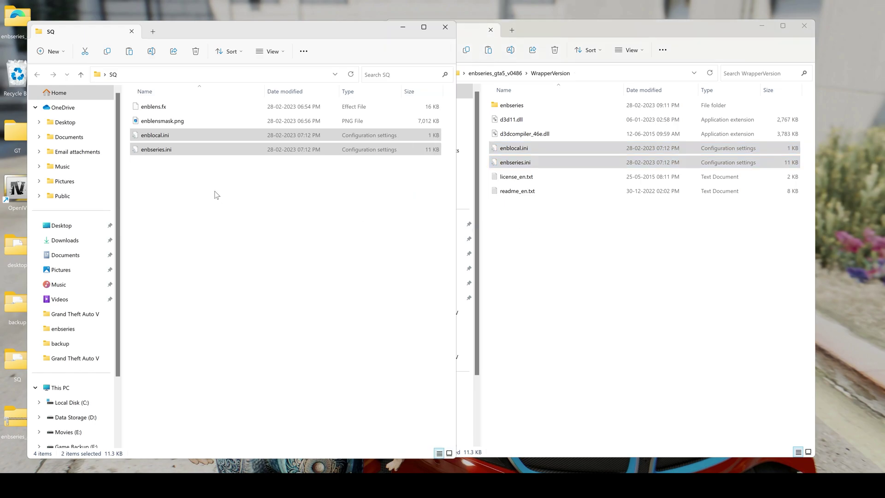
click(164, 122)
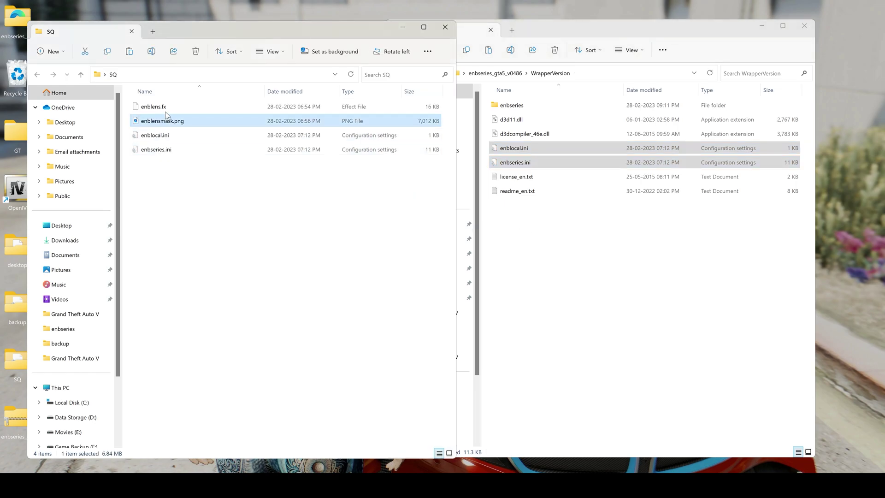
ctrl+click(166, 108)
right_click(161, 113)
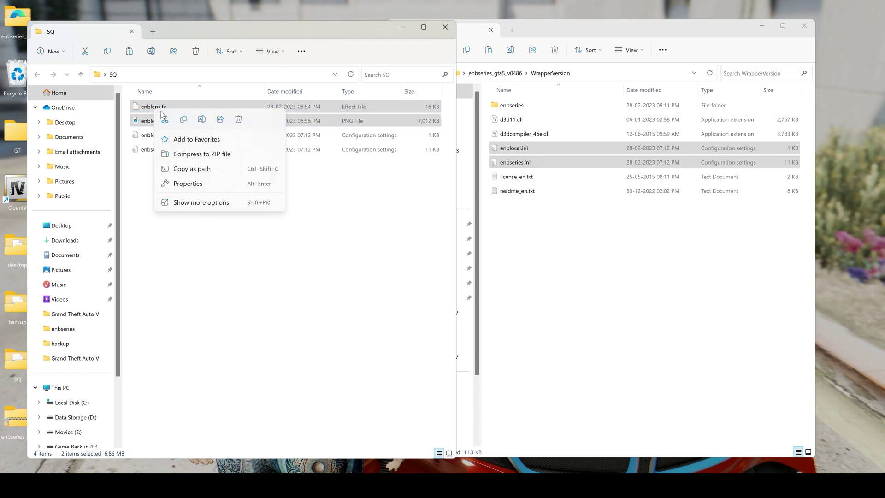
click(183, 122)
click(601, 234)
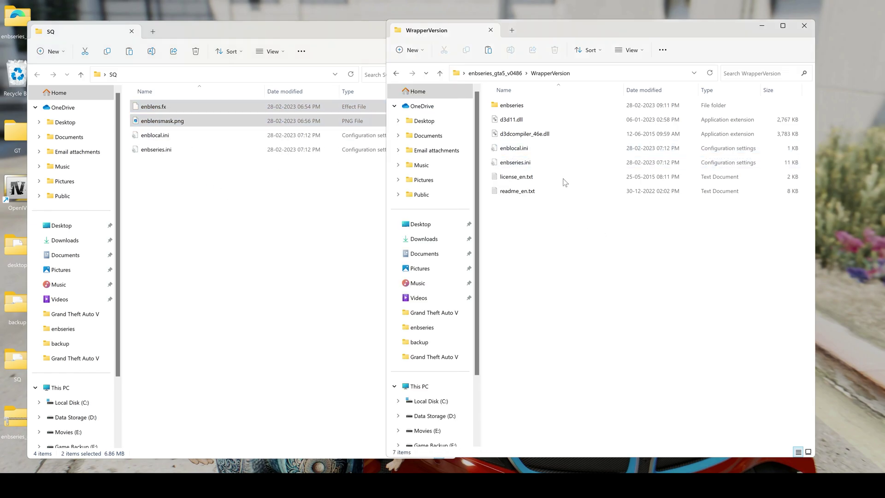
click(552, 151)
shift+click(551, 162)
- Copy enblens.fx and enblensmask.png from the SQ folder into WrapperVersion's enbseries subfolder, replacing the existing enblens.fx
click(165, 123)
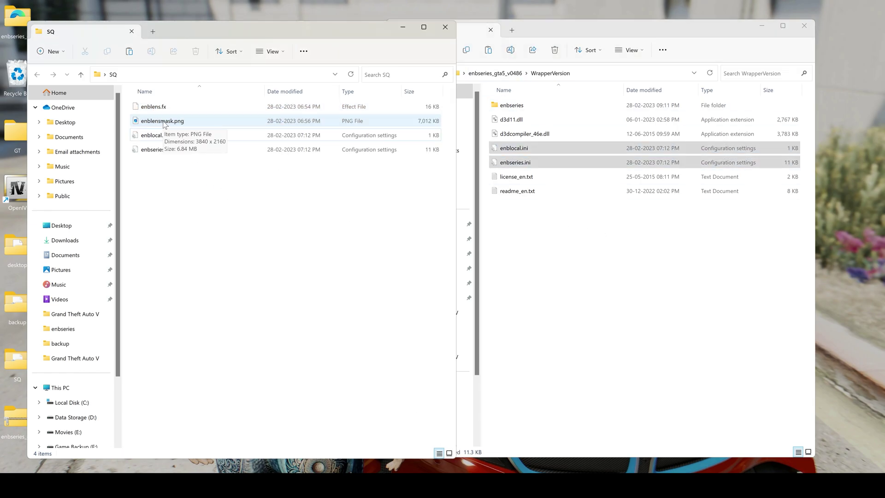
click(165, 123)
ctrl+click(165, 107)
right_click(165, 110)
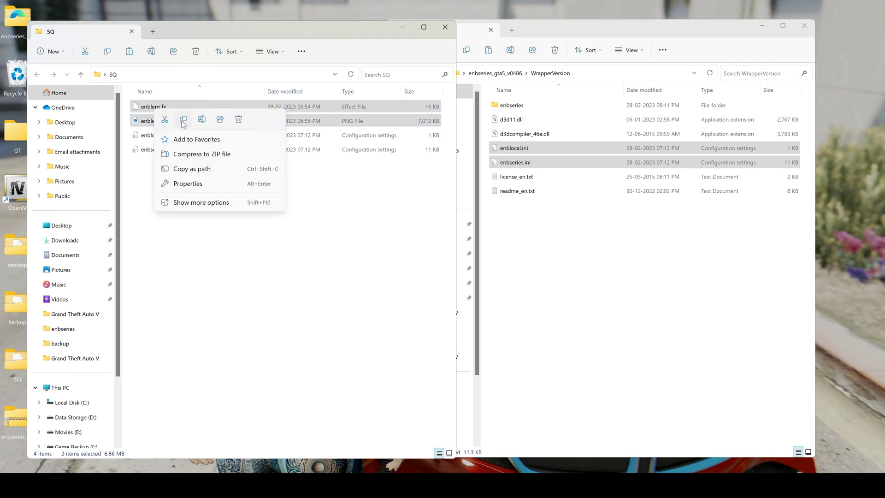
click(183, 124)
click(602, 234)
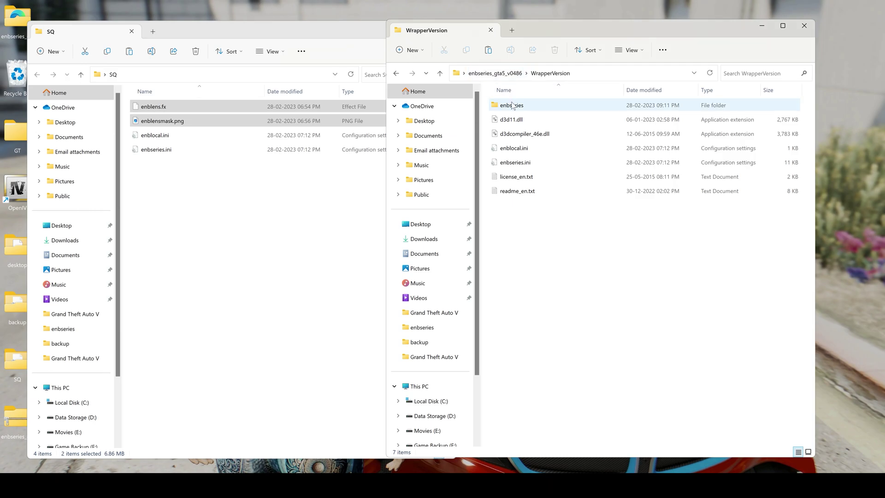
double_click(513, 106)
right_click(555, 355)
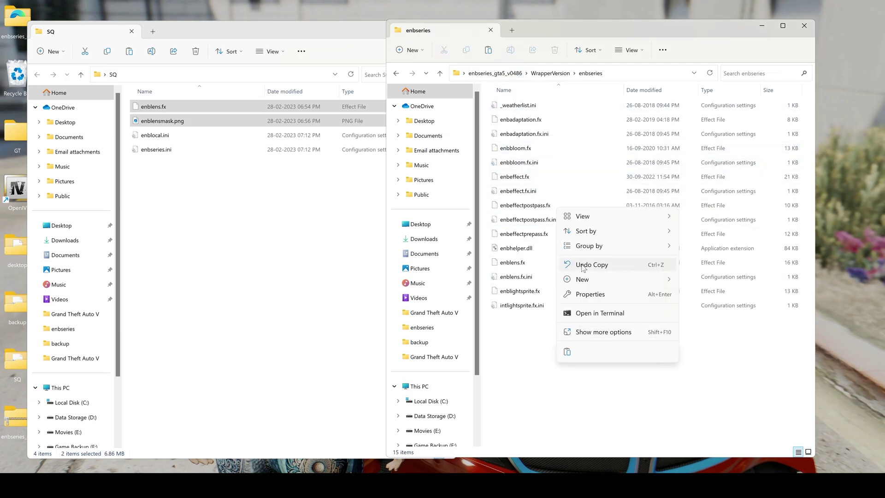
click(567, 353)
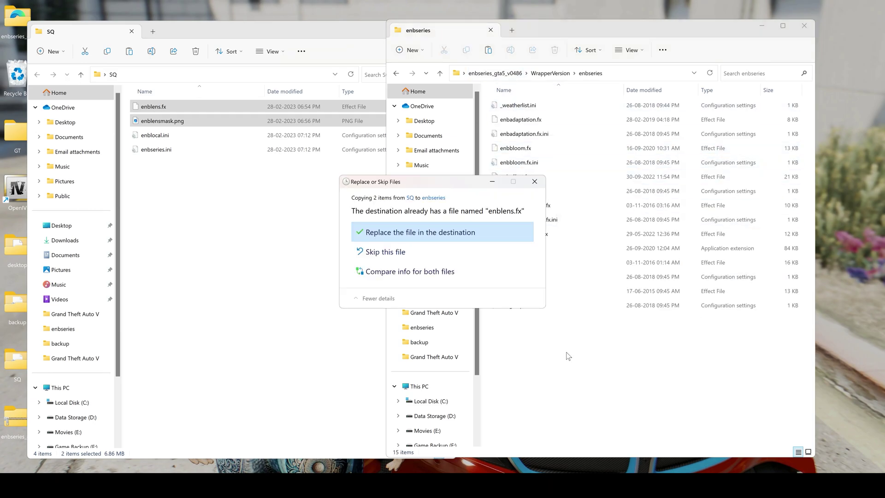
click(468, 232)
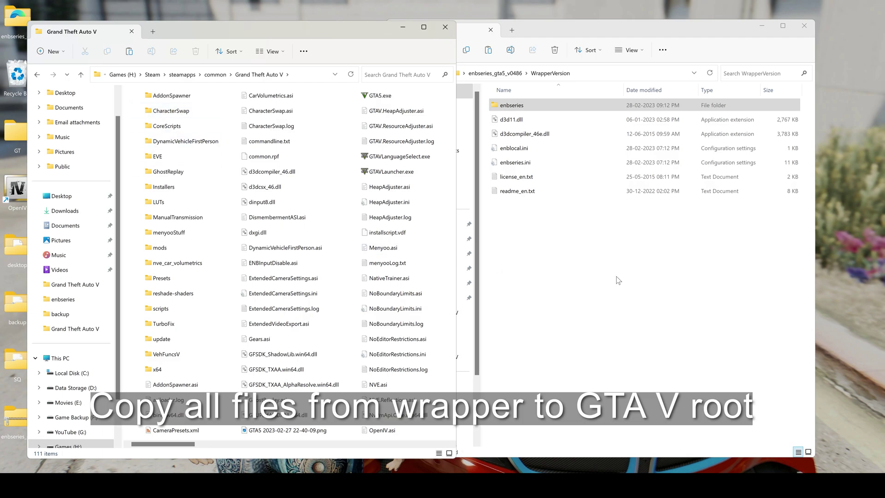
- Copy the enbseries folder, d3d11.dll, d3dcompiler_46e.dll, enblocal.ini and enbseries.ini from WrapperVersion into the Grand Theft Auto V folder
drag(541, 24, 601, 27)
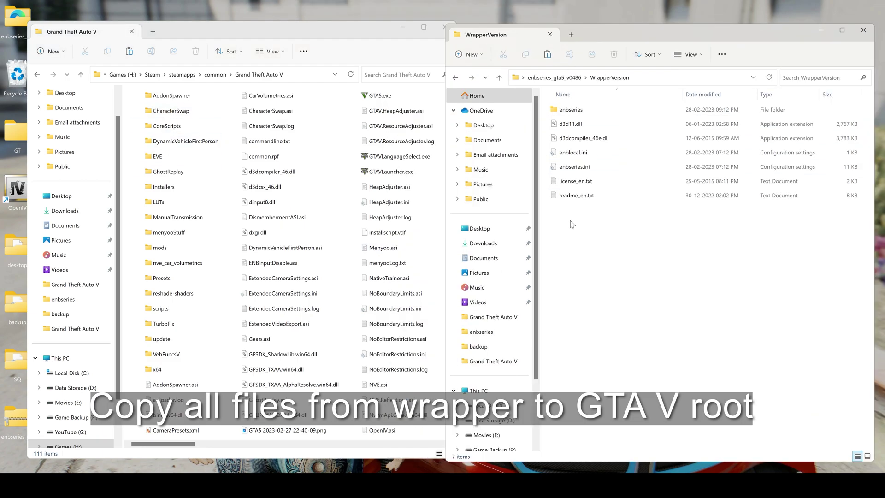
click(575, 167)
ctrl+click(576, 152)
ctrl+click(582, 138)
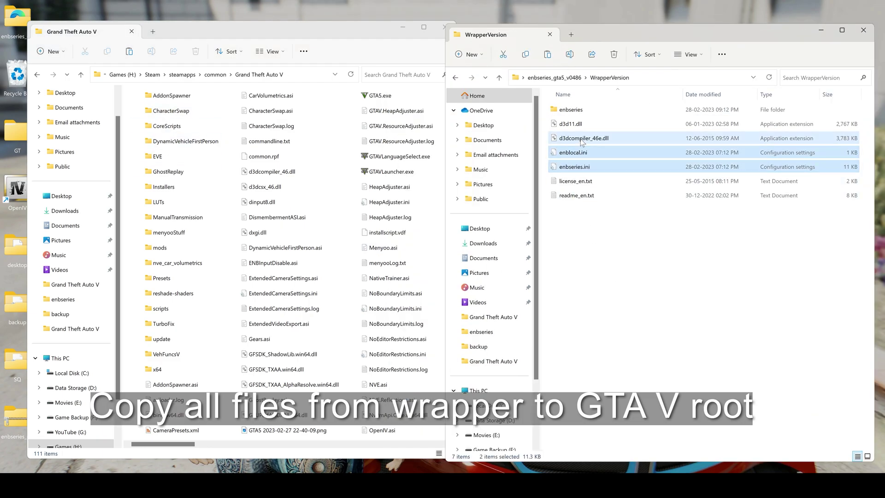
ctrl+click(578, 124)
ctrl+click(577, 109)
right_click(576, 127)
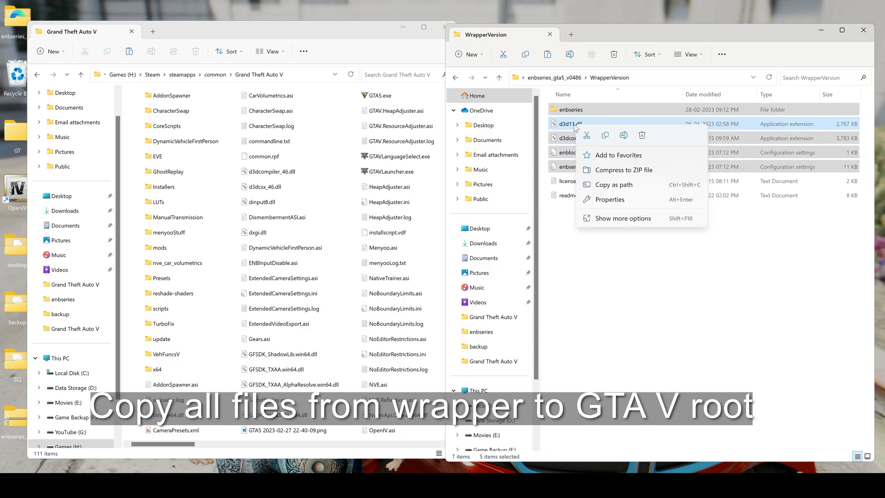
click(605, 136)
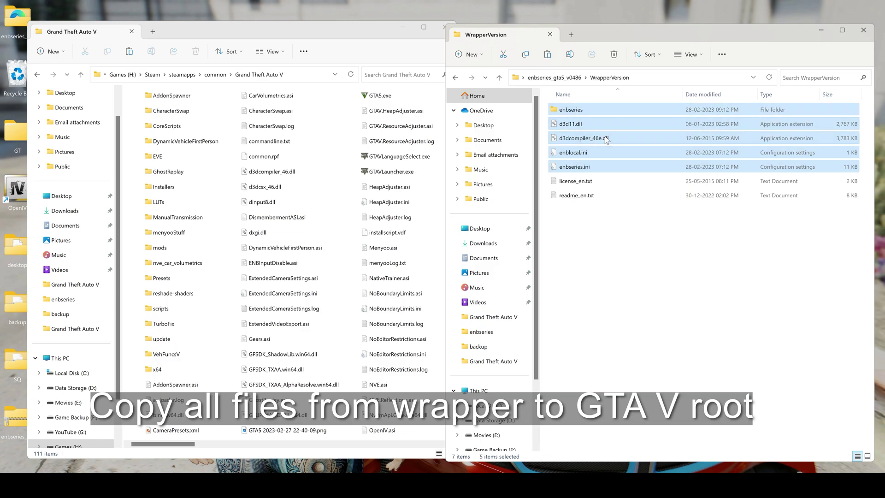
click(335, 232)
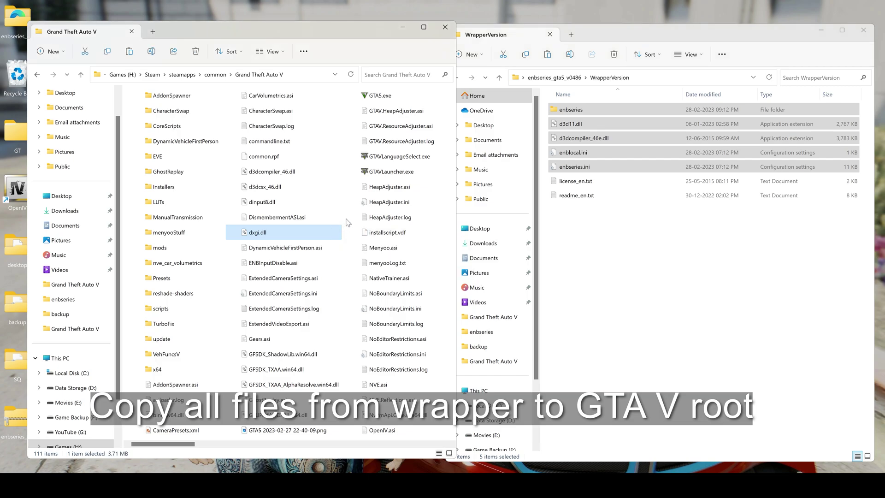
right_click(350, 222)
click(359, 231)
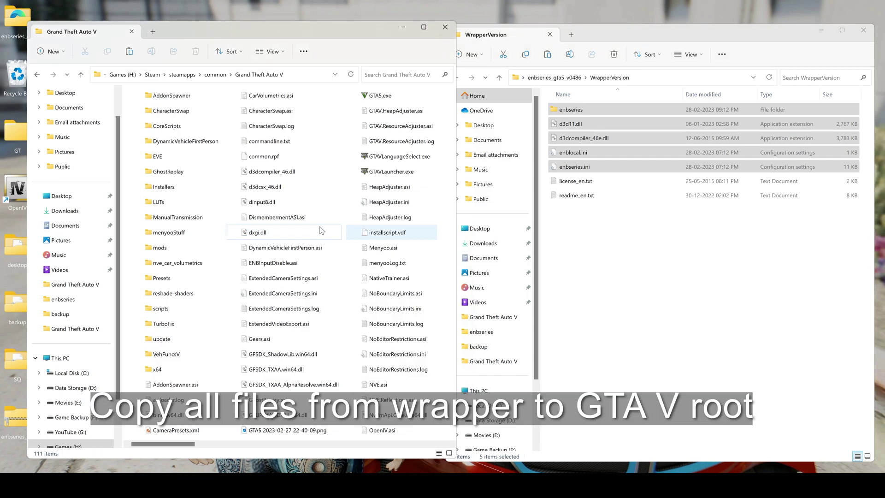